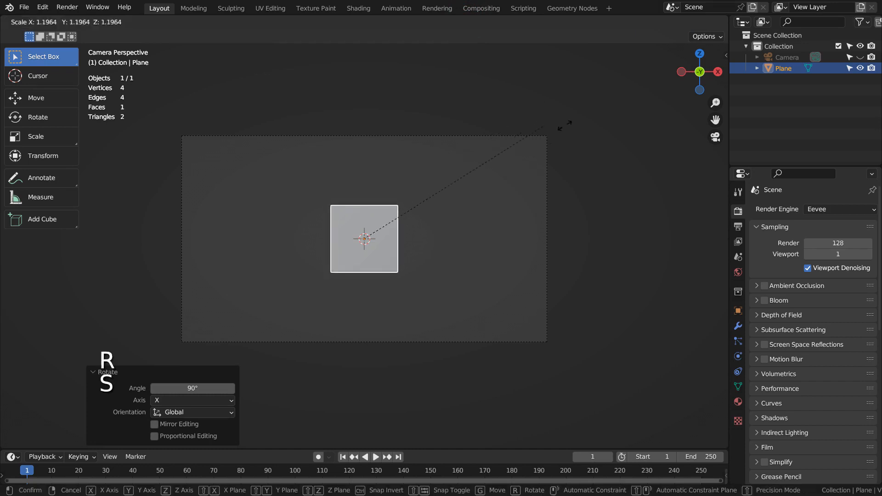
Scale the plane uniformly by about 3.73, then by about 1.78 along X, so it covers the camera frame.
click(280, 97)
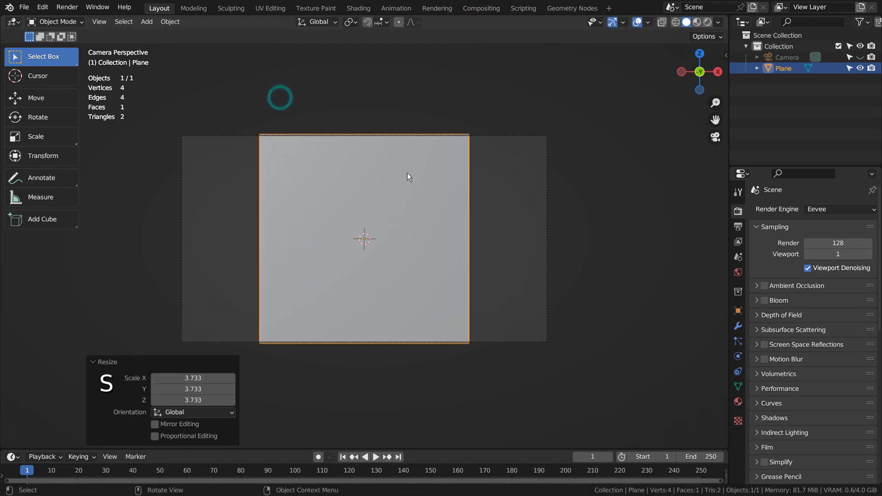
key(s)
key(x)
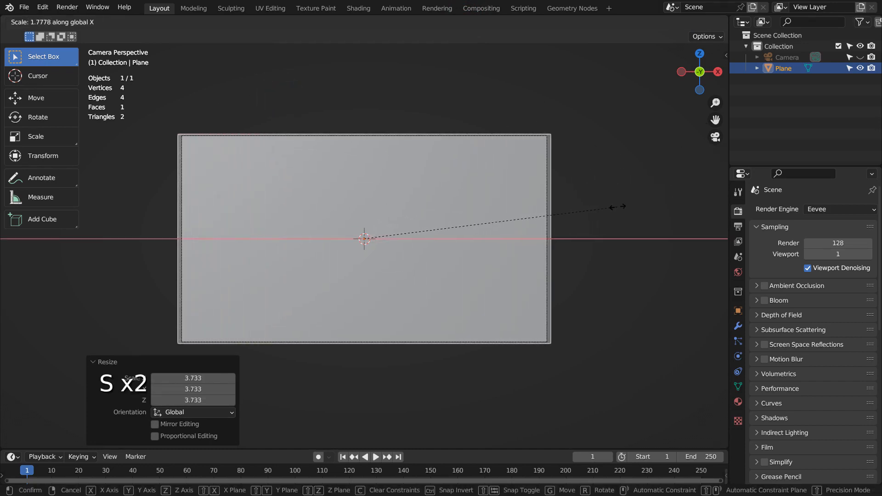
click(611, 206)
click(530, 181)
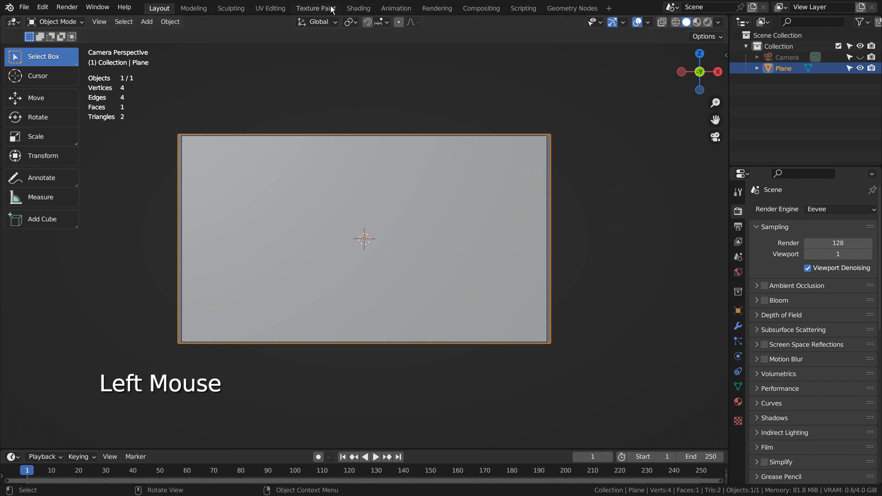
Switch to the Texture Paint workspace and add a Base Color texture slot to the plane.
click(316, 8)
click(738, 124)
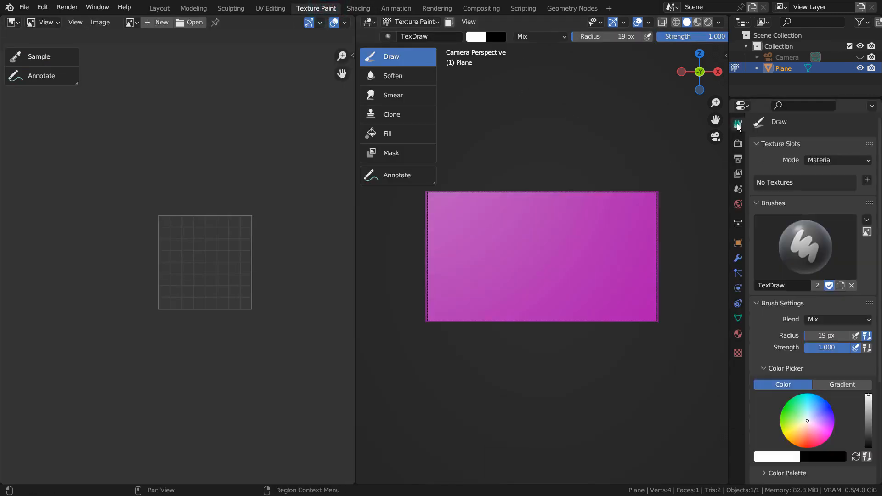
click(871, 182)
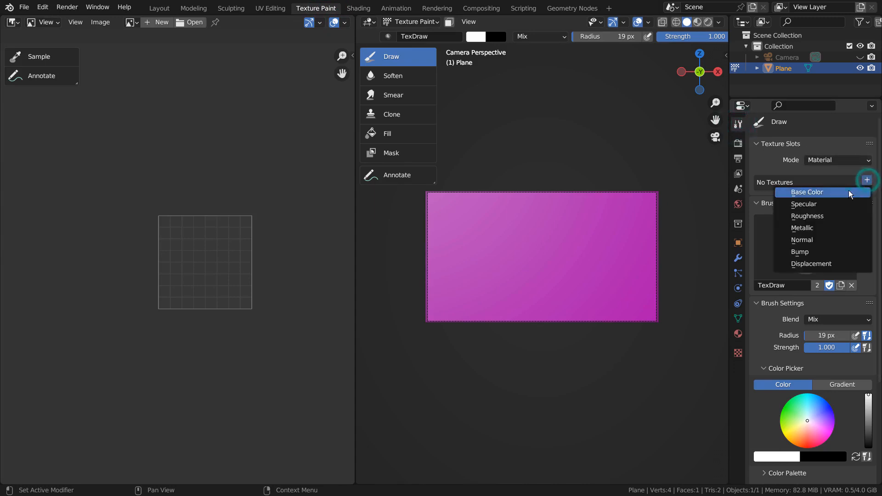
click(850, 191)
click(766, 304)
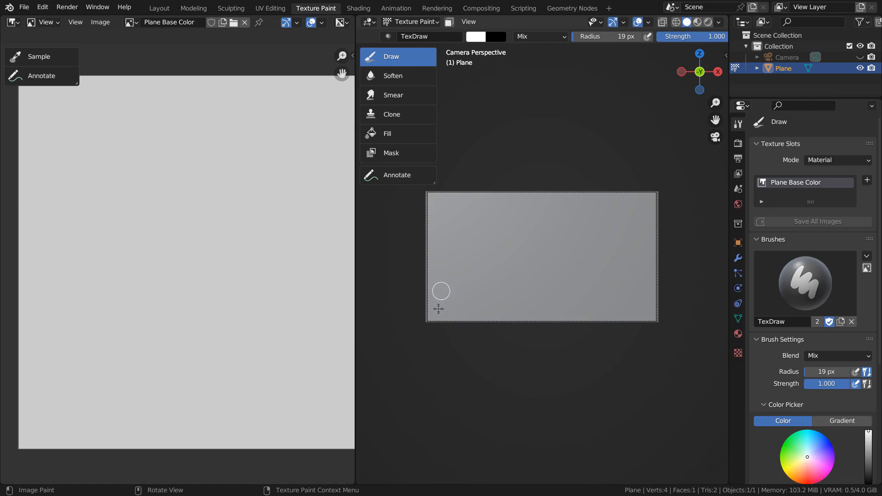
Paint a white monster silhouette outline on the left half of the plane and fill it in with a 40 px brush.
mouse_move(421, 305)
mouse_down()
mouse_move(445, 276)
mouse_move(451, 240)
mouse_move(465, 221)
mouse_move(508, 220)
mouse_move(522, 244)
mouse_move(500, 261)
mouse_move(506, 285)
mouse_move(538, 323)
mouse_up()
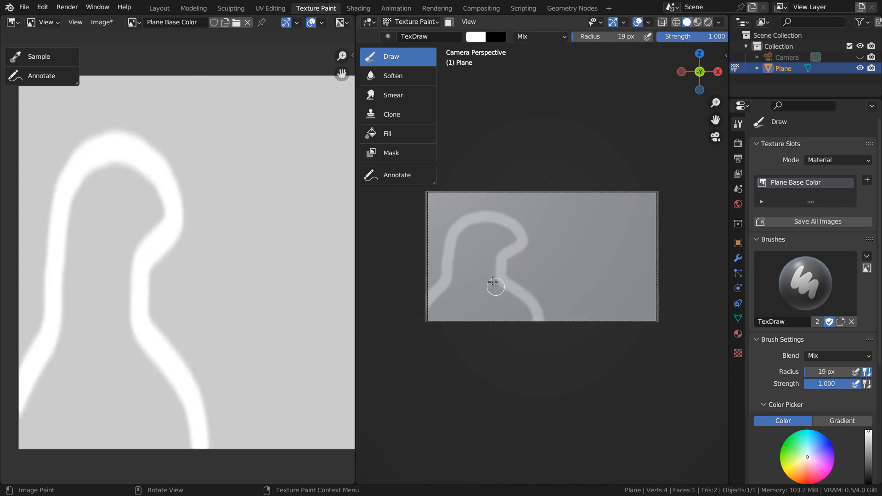
key(bracketright)
key(bracketright)
key(bracketright)
key(bracketright)
key(bracketright)
key(bracketright)
key(bracketright)
key(bracketright)
mouse_move(471, 281)
mouse_down()
mouse_move(475, 247)
mouse_move(460, 262)
mouse_move(482, 270)
mouse_move(497, 235)
mouse_move(515, 239)
mouse_move(472, 232)
mouse_move(461, 249)
mouse_move(469, 264)
mouse_move(459, 295)
mouse_move(412, 337)
mouse_move(463, 289)
mouse_move(510, 319)
mouse_move(491, 286)
mouse_move(526, 321)
mouse_move(455, 313)
mouse_move(455, 287)
mouse_move(444, 306)
mouse_move(484, 286)
mouse_move(499, 303)
mouse_move(469, 292)
mouse_move(429, 306)
mouse_move(458, 312)
mouse_move(500, 311)
mouse_up()
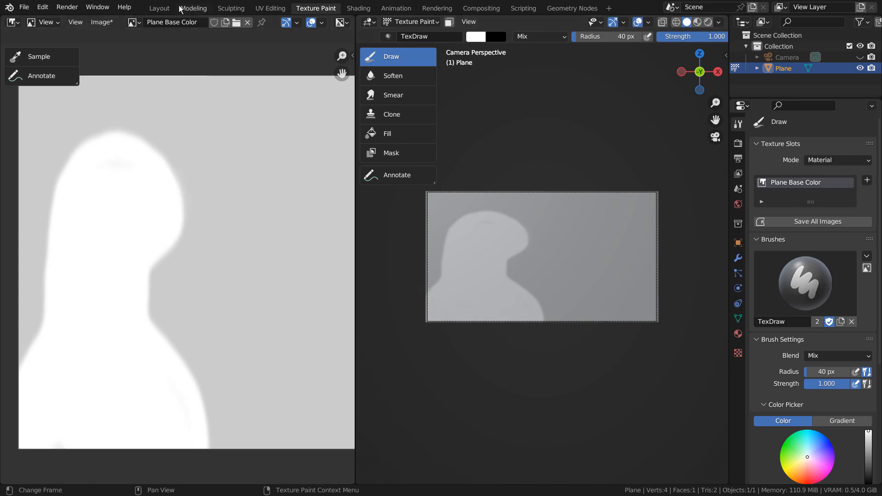
Return to the Layout workspace, show the scene in Material Preview shading, and deselect the painted plane.
click(159, 8)
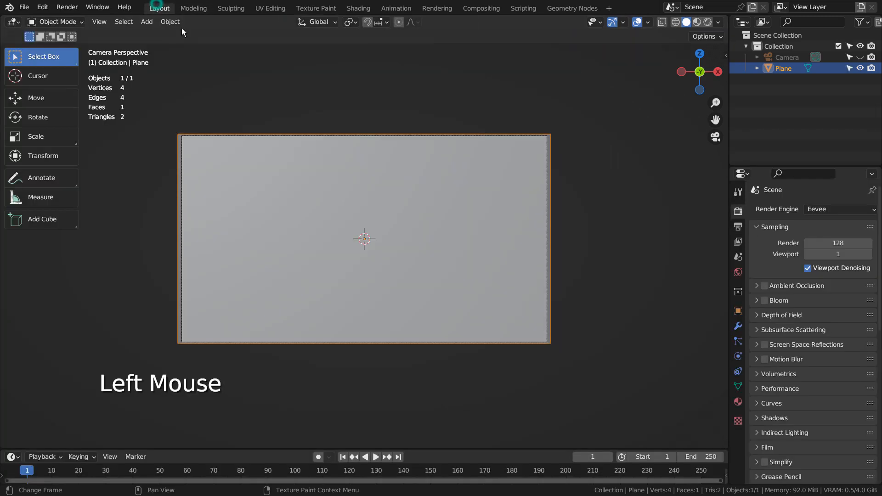
click(697, 21)
click(638, 147)
Add a second mesh plane and rotate it 90° about the X axis.
key(shift+a)
mouse_move(627, 161)
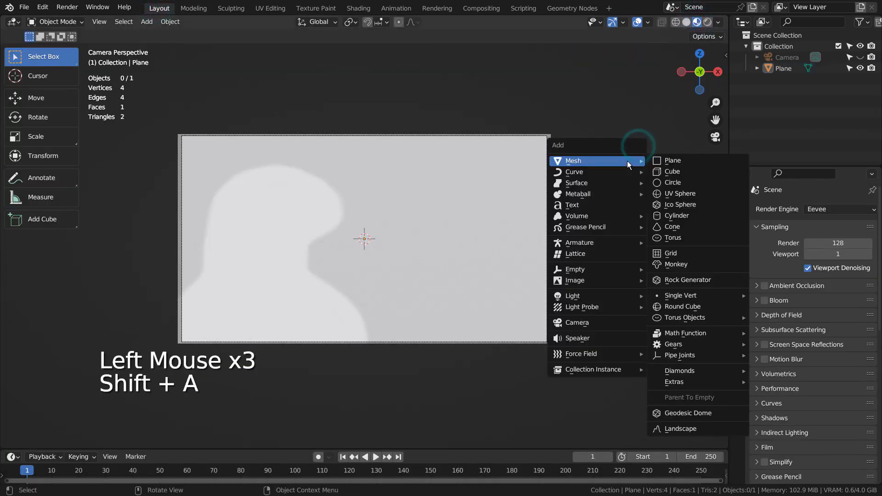
click(671, 160)
text(r)
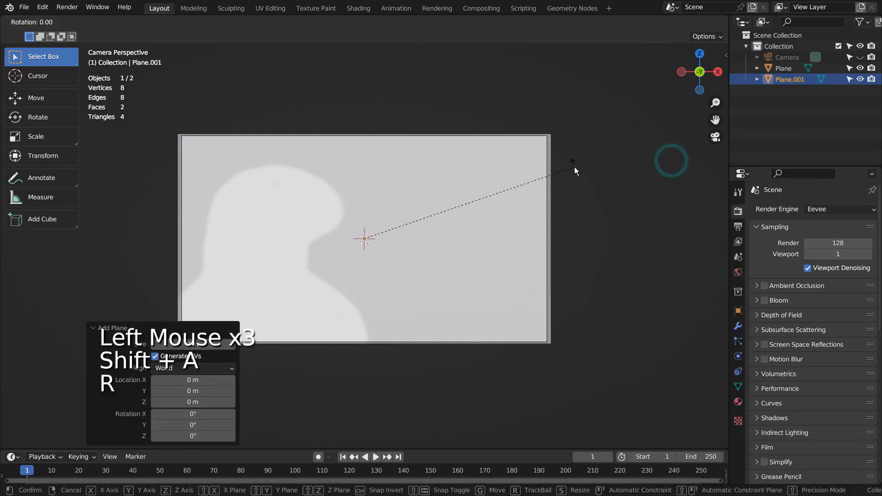
text(x90)
key(Return)
Move the new plane in front of the painted plane and about 0.9 m down, using the side view.
key(KP_1)
key(KP_3)
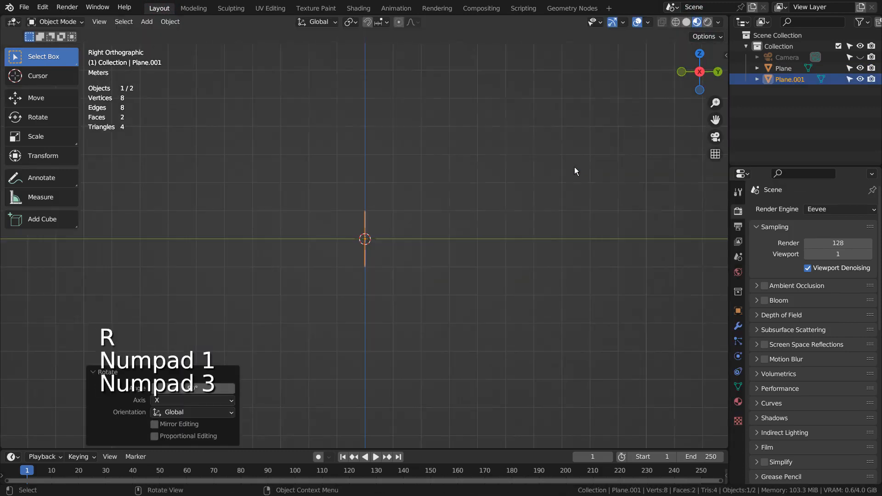
key(g)
click(536, 192)
key(KP_0)
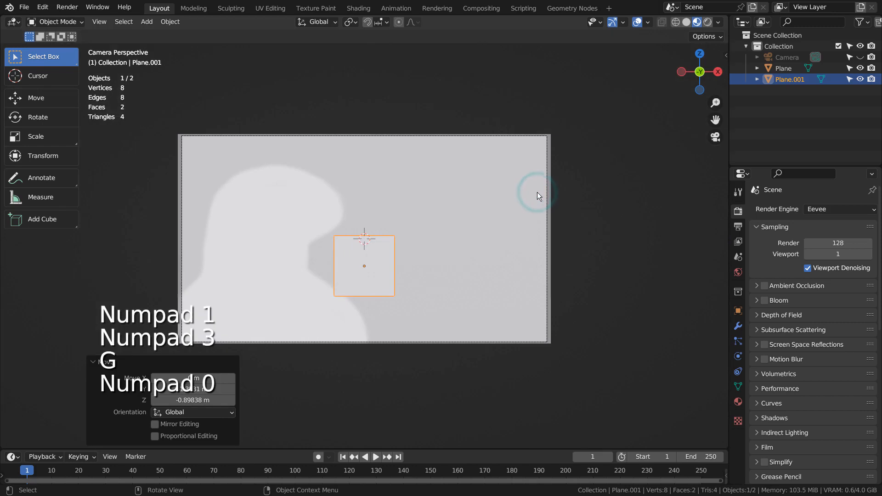
Stretch the front plane by about 6.67 along X and lower it about 2.44 m to form the water strip.
key(s)
key(x)
click(160, 174)
key(g)
key(z)
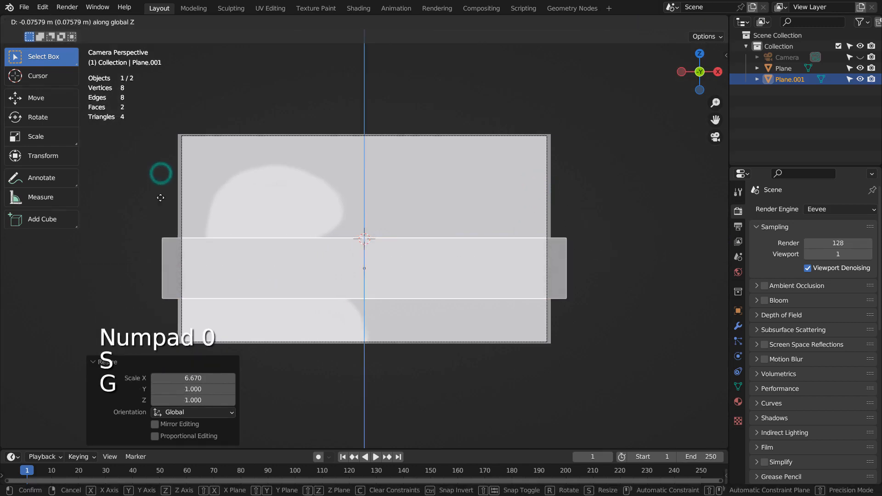
click(165, 247)
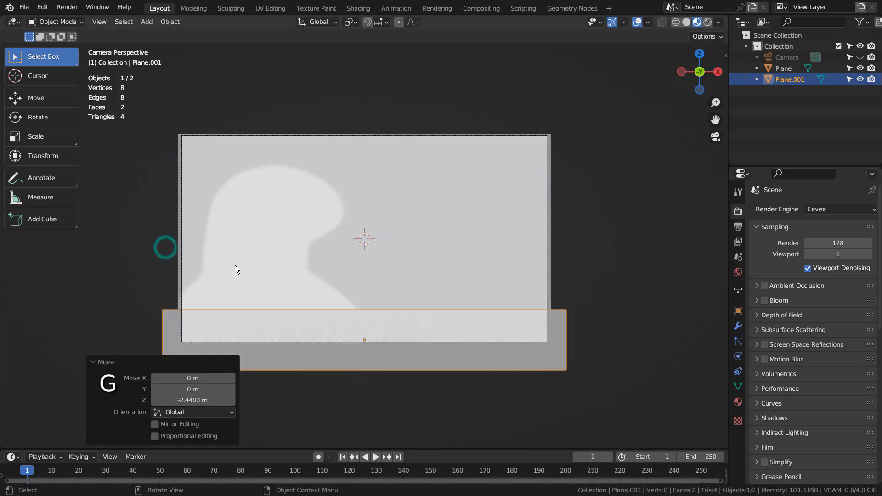
Deselect the front plane and render the scene from the camera.
click(606, 235)
key(F12)
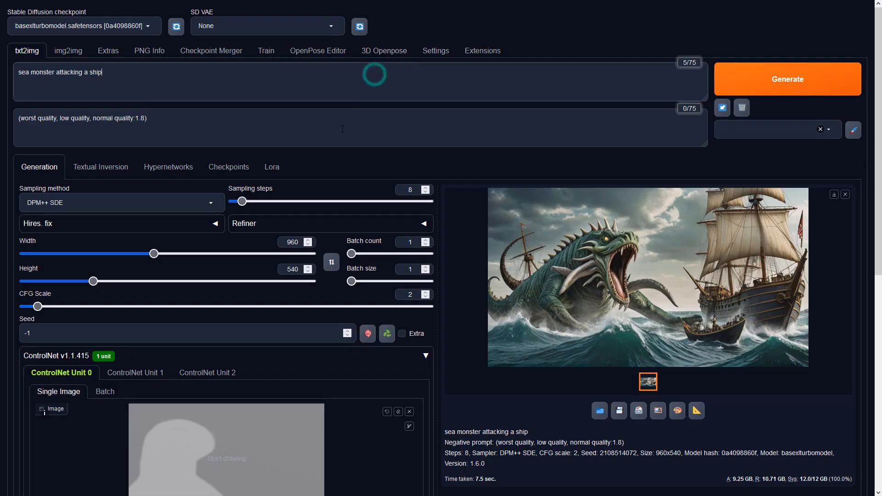
In the Stable Diffusion web UI, set ControlNet Unit 0 to Depth with preprocessor none and the sai_xl_depth_256lora model.
click(300, 242)
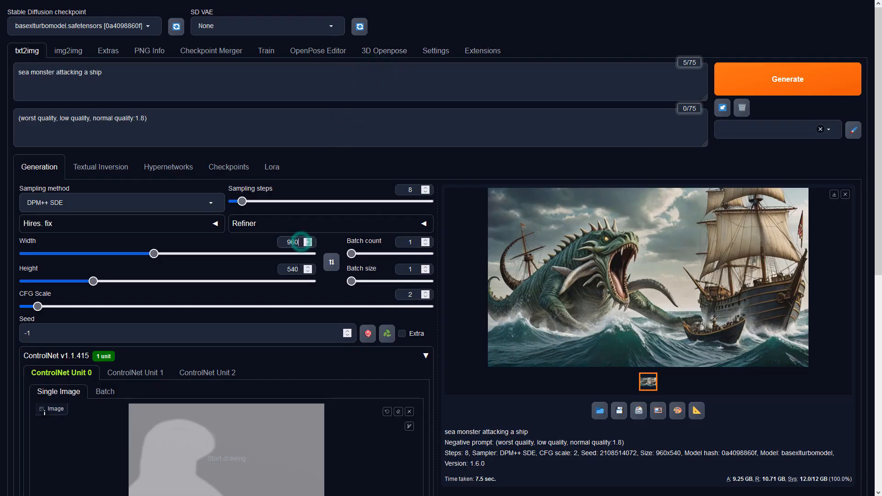
click(298, 269)
click(477, 437)
scroll(476, 436, down, 6)
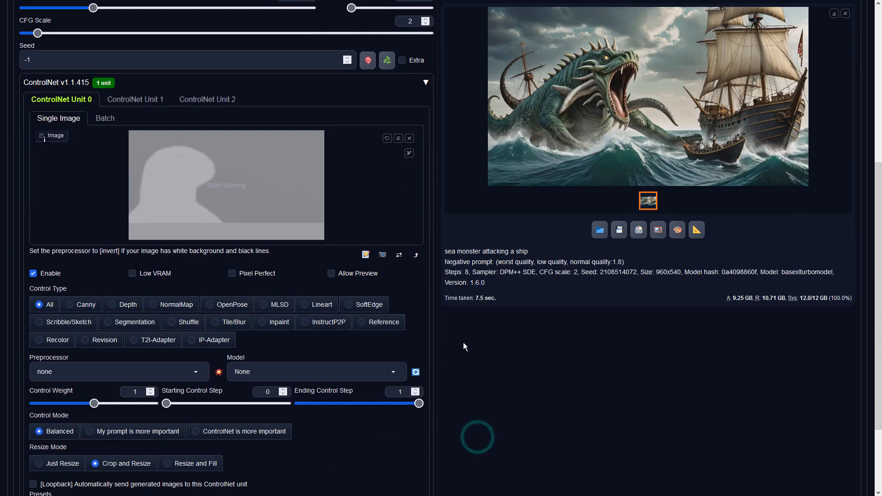
click(125, 304)
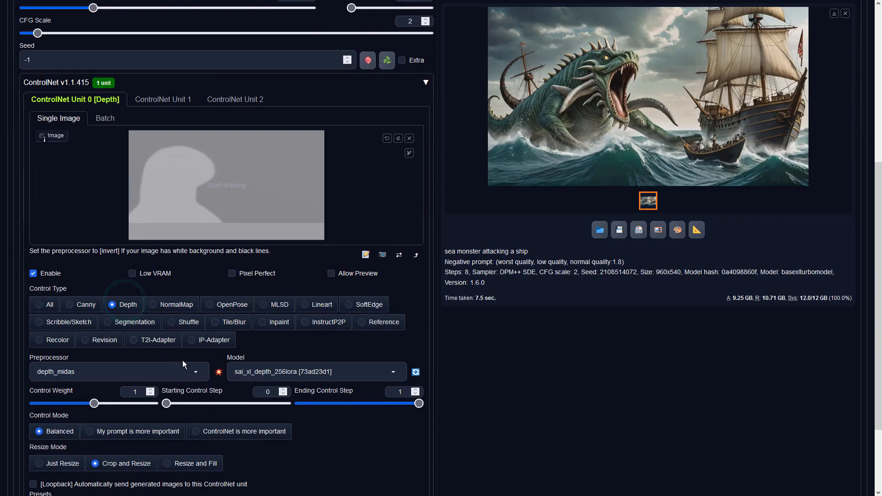
click(195, 370)
click(54, 318)
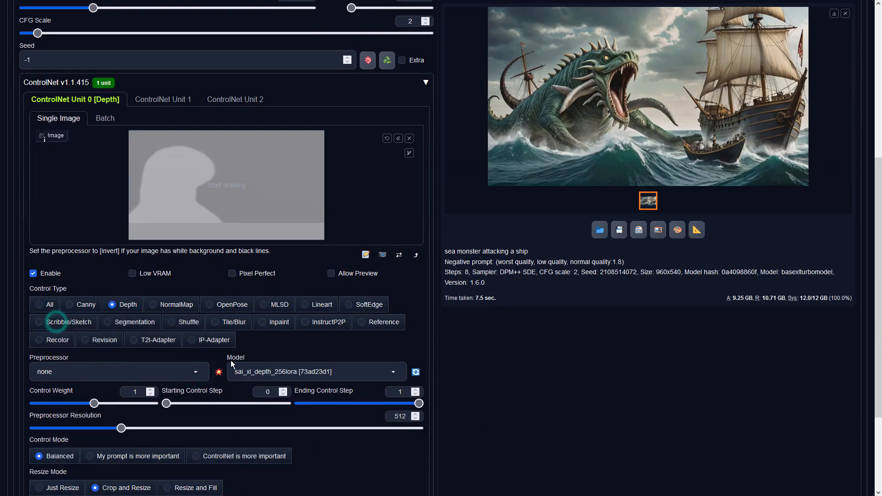
click(271, 368)
click(271, 357)
click(578, 282)
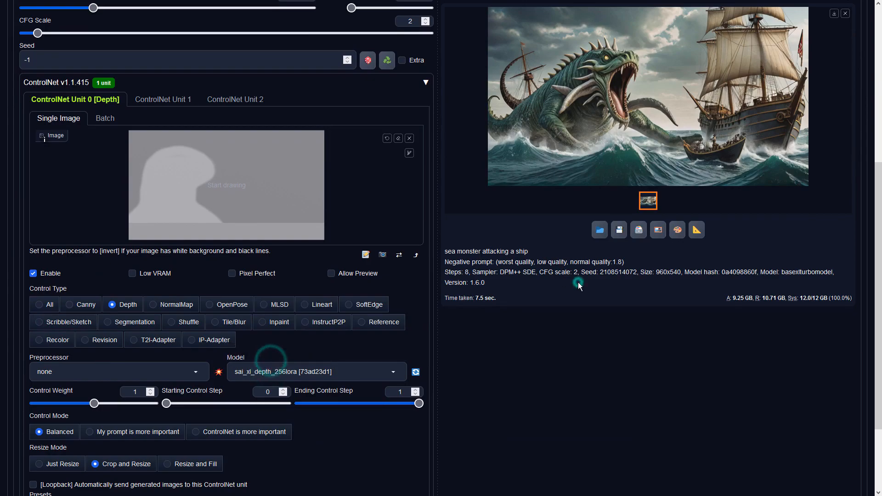
Generate the depth-guided sea monster image and compare the enlarged result with the ControlNet silhouette.
scroll(579, 282, up, 6)
click(769, 80)
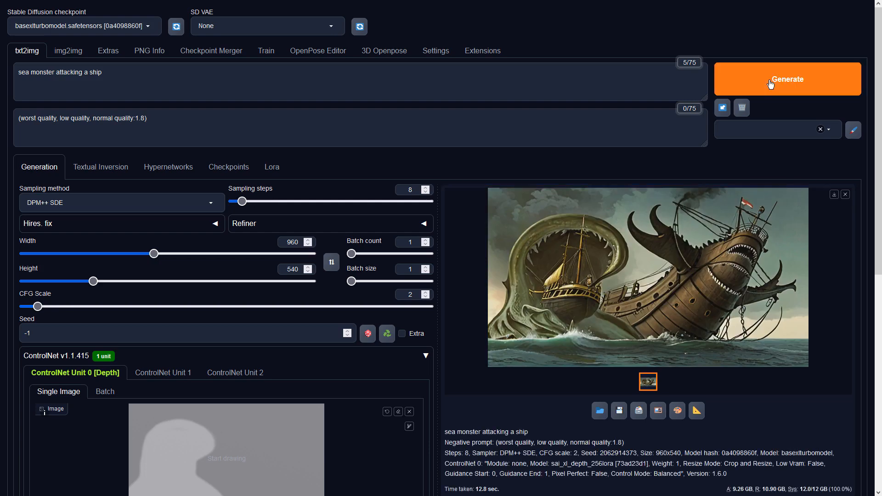
click(679, 271)
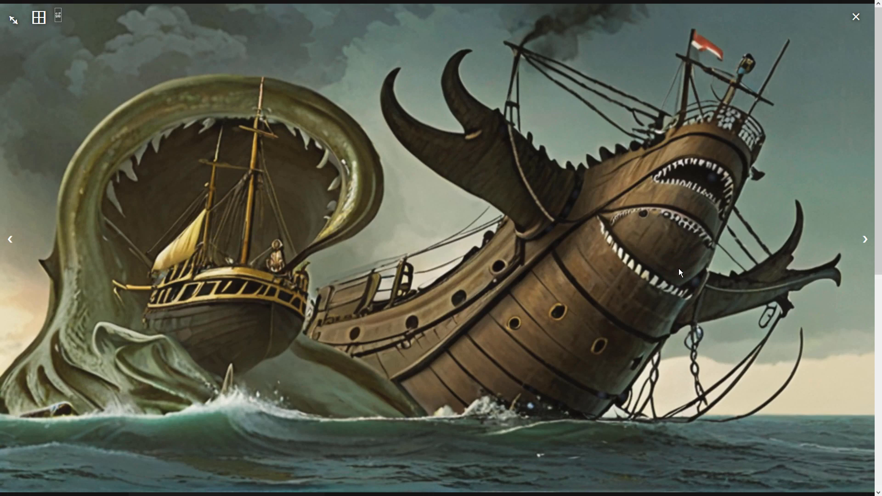
click(679, 268)
scroll(311, 393, down, 3)
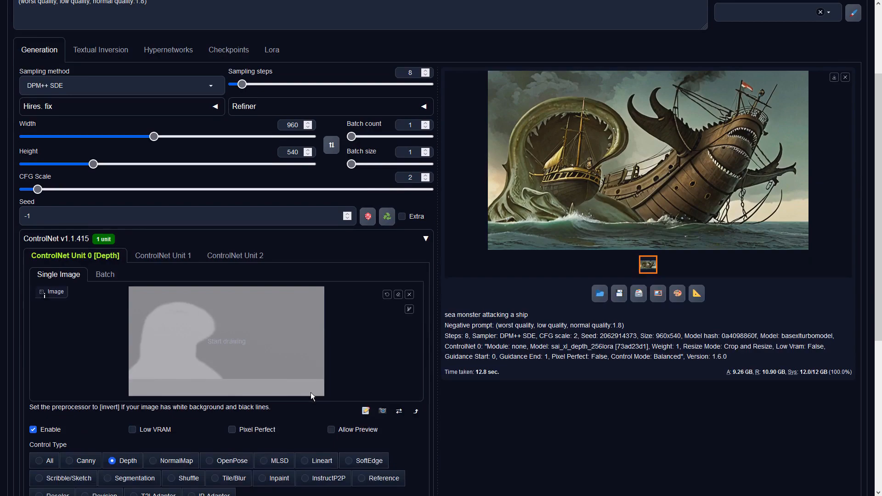
scroll(310, 392, up, 3)
click(608, 277)
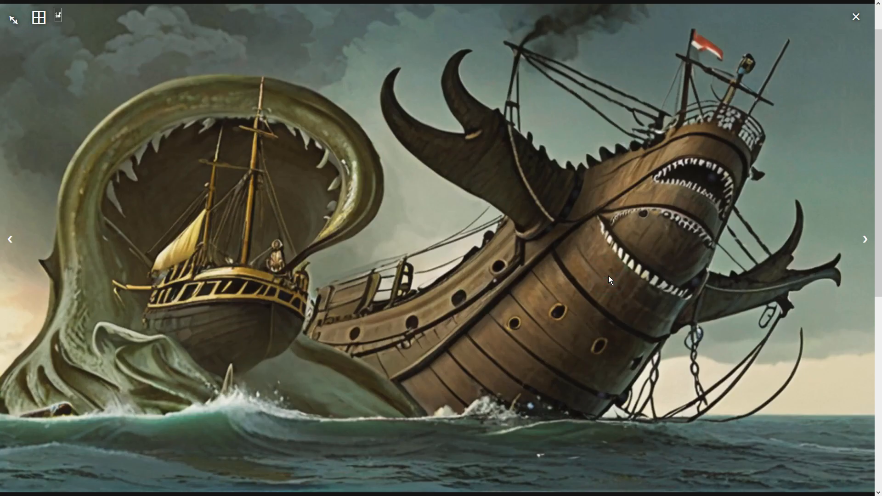
click(609, 278)
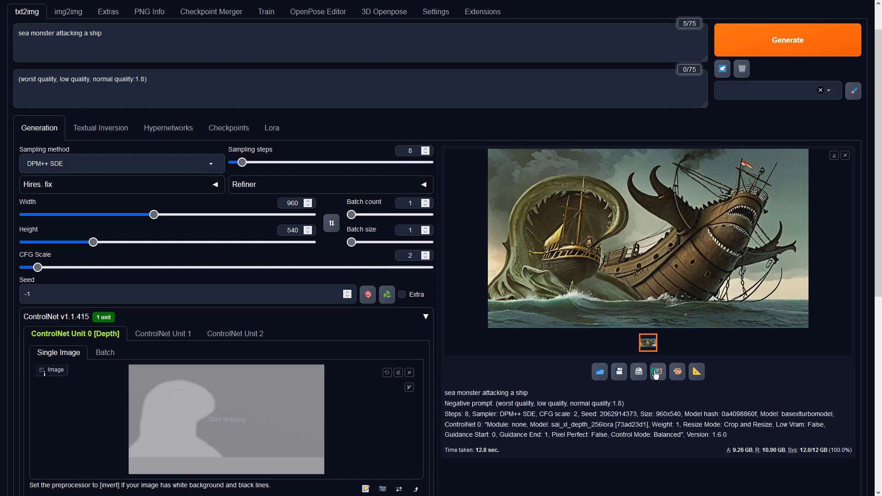
Send the generated image to img2img and set the CFG scale to 2.
click(654, 371)
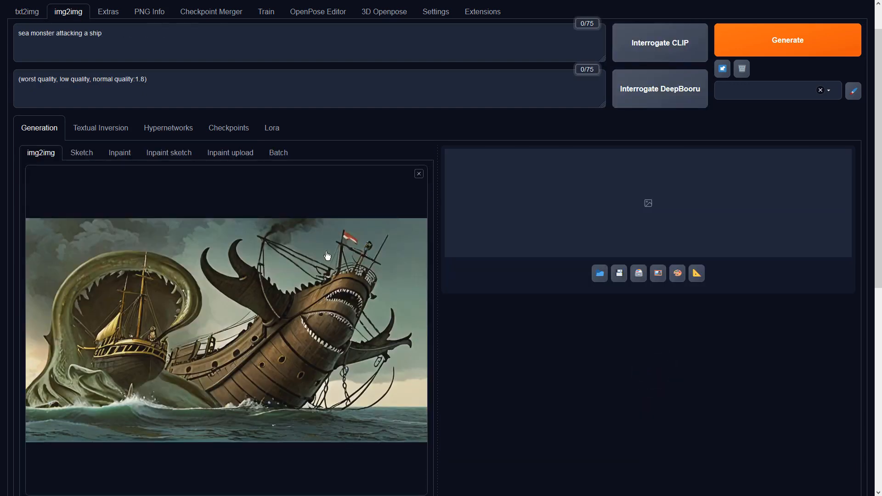
scroll(327, 256, down, 3)
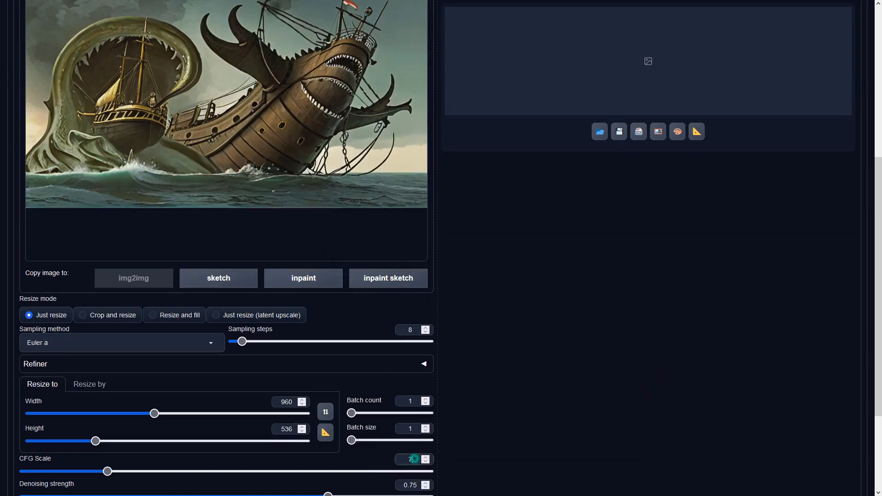
scroll(615, 341, up, 5)
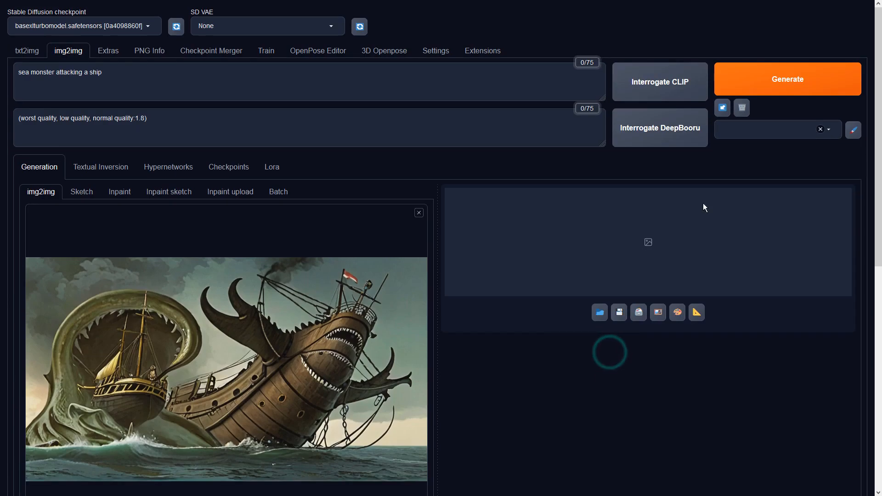
Generate an img2img variation of the sea monster picture and view it enlarged.
click(776, 79)
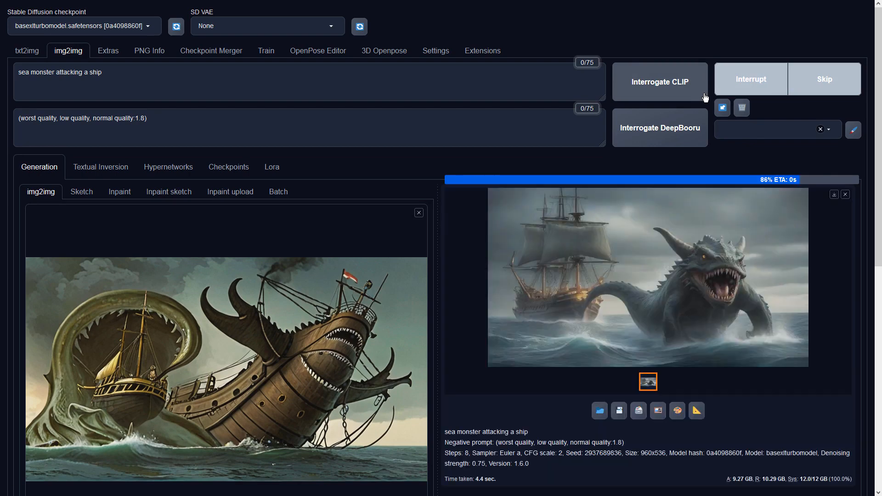
click(703, 209)
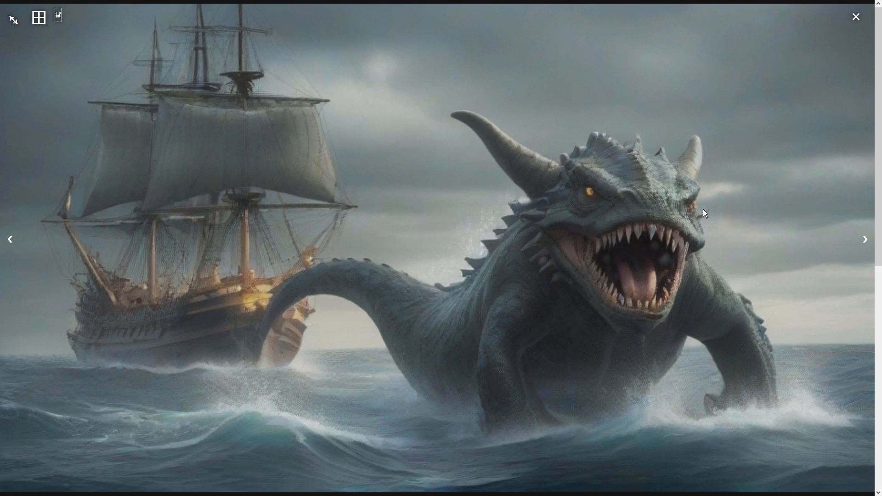
click(703, 213)
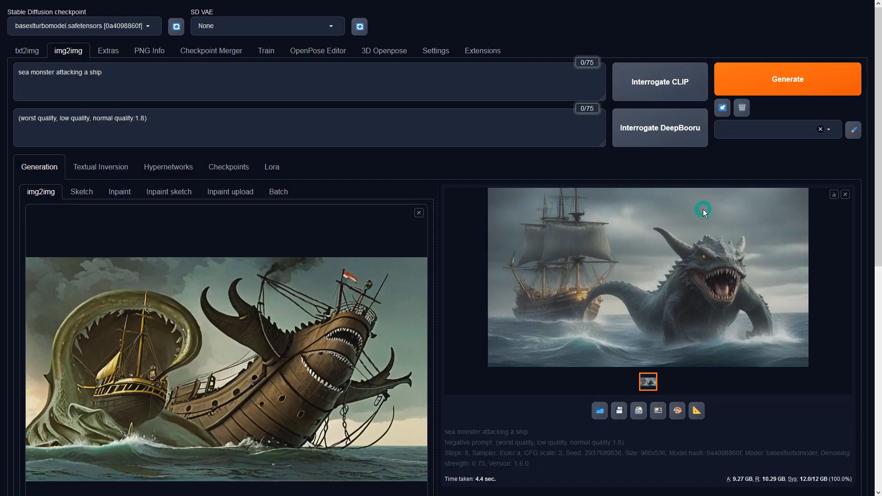
Use the new variation as the img2img source and generate another image from it, opening the result enlarged.
click(658, 411)
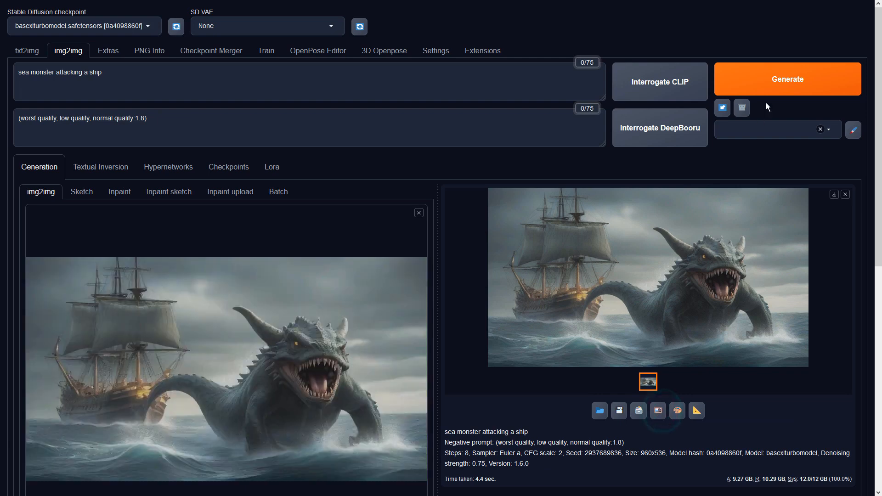
click(776, 93)
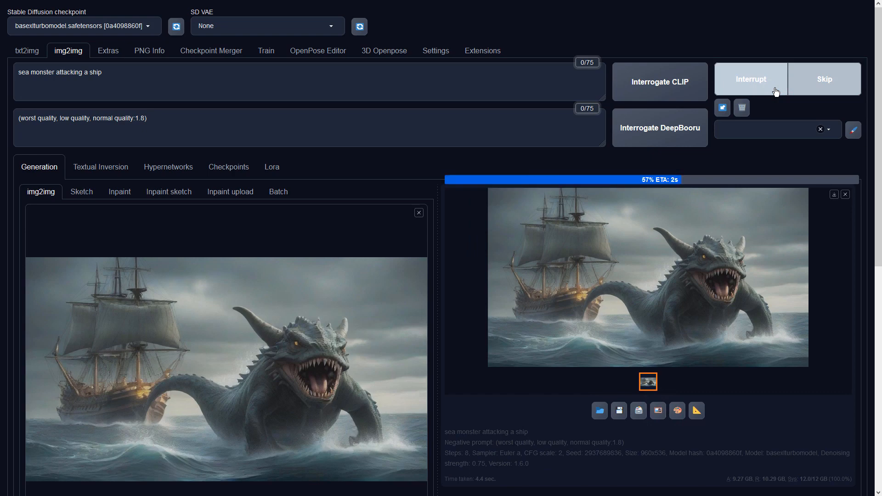
click(760, 304)
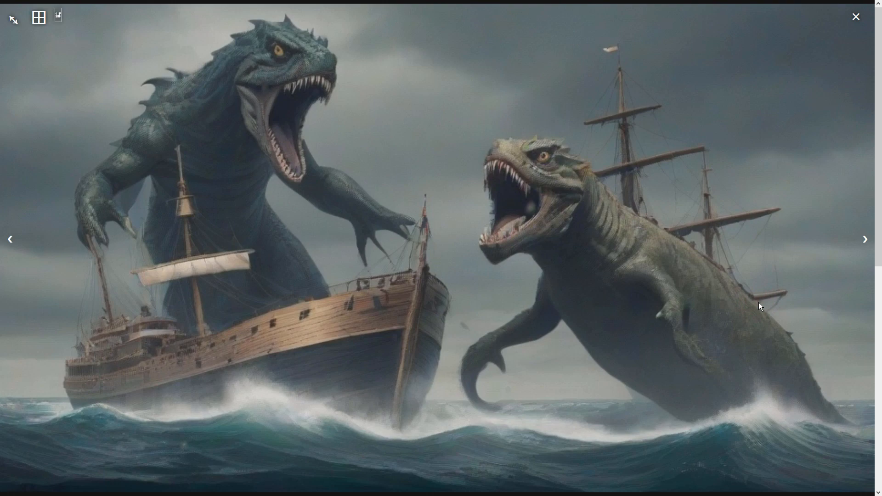
Send the two-monster image back to img2img, generate a fresh variation and inspect it enlarged.
click(759, 302)
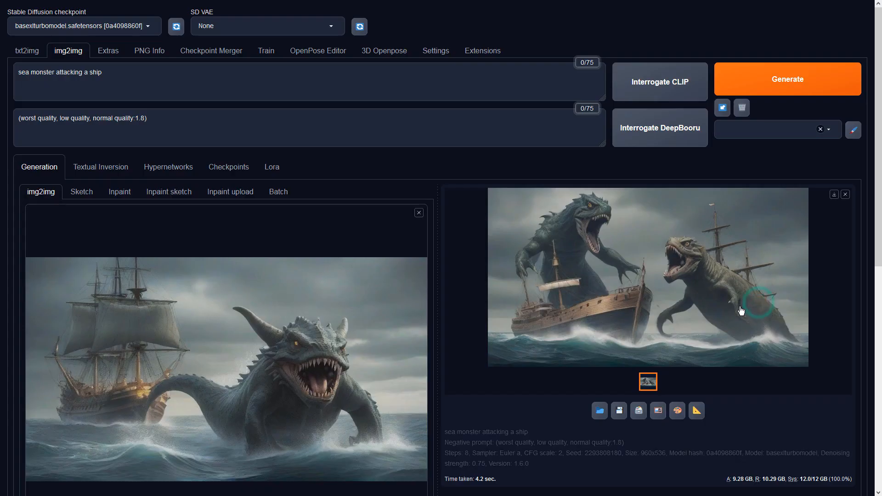
click(659, 411)
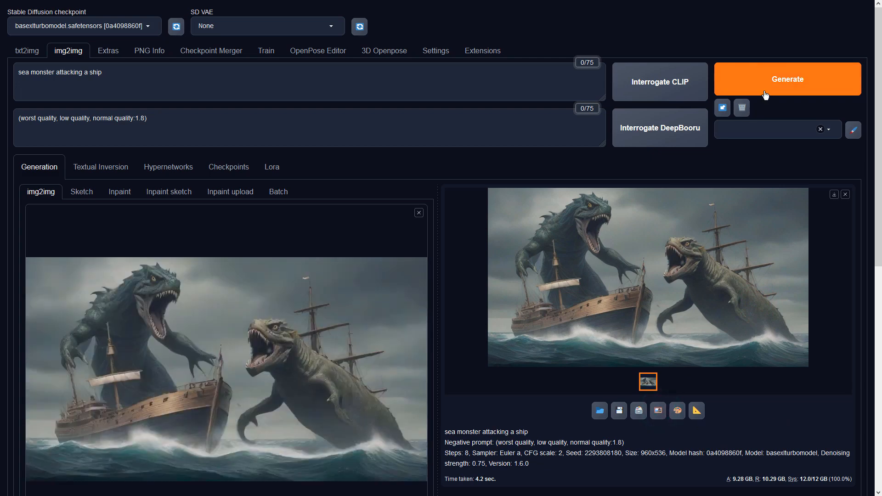
click(767, 87)
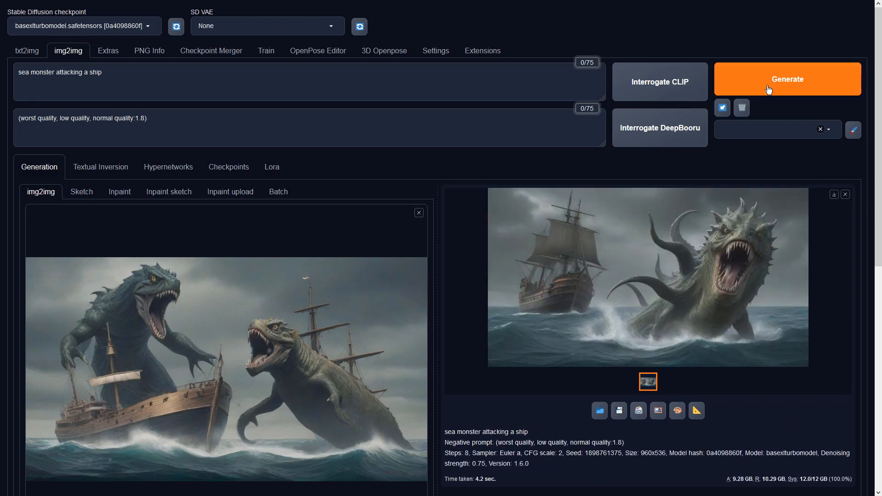
click(749, 259)
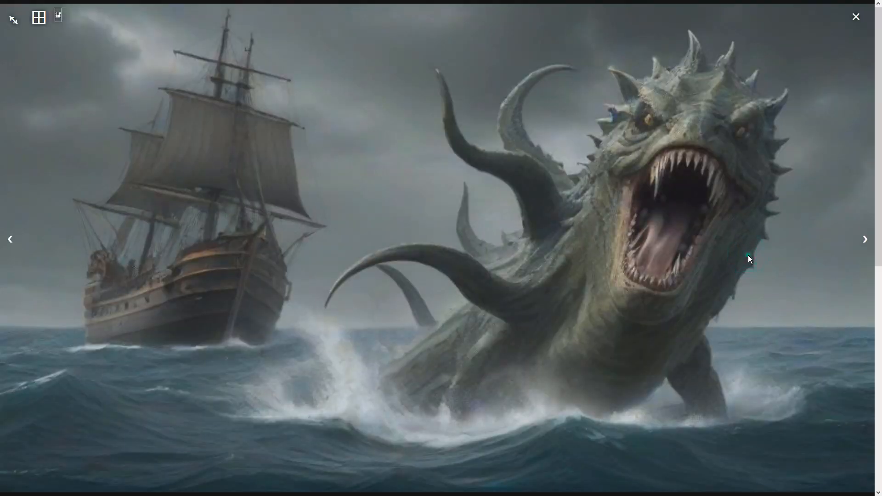
click(748, 255)
Set the sampling method to DPM++ SDE, generate a new image from the tentacled monster result and view it enlarged.
scroll(258, 313, down, 4)
click(195, 304)
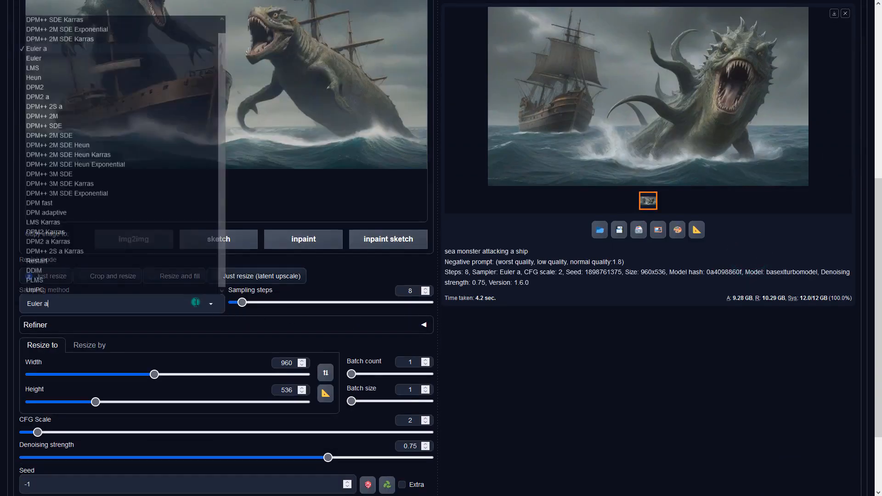
click(61, 126)
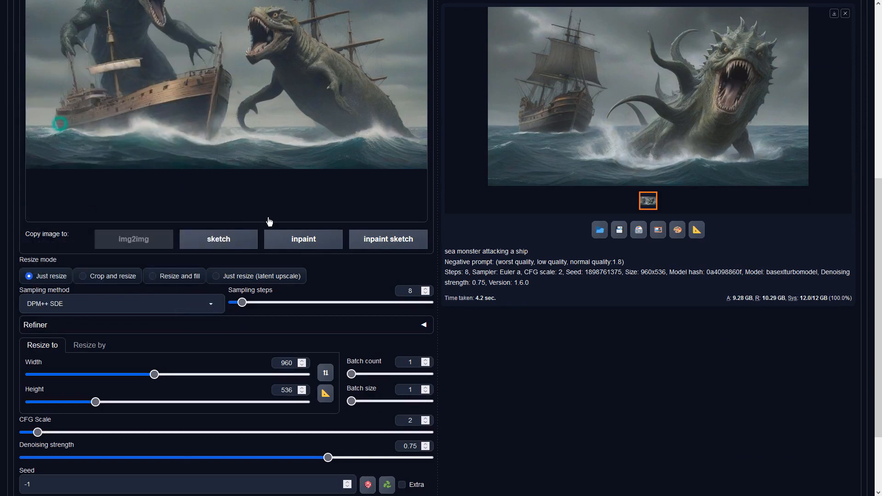
scroll(652, 333, up, 4)
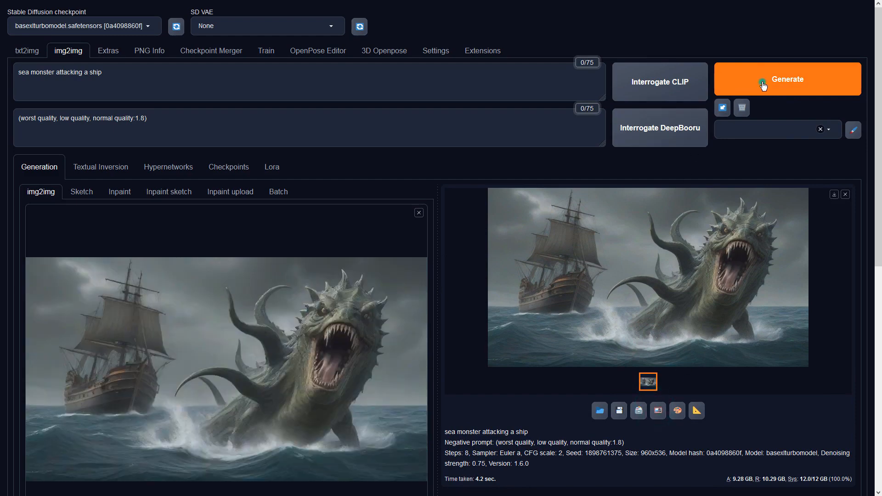
click(762, 86)
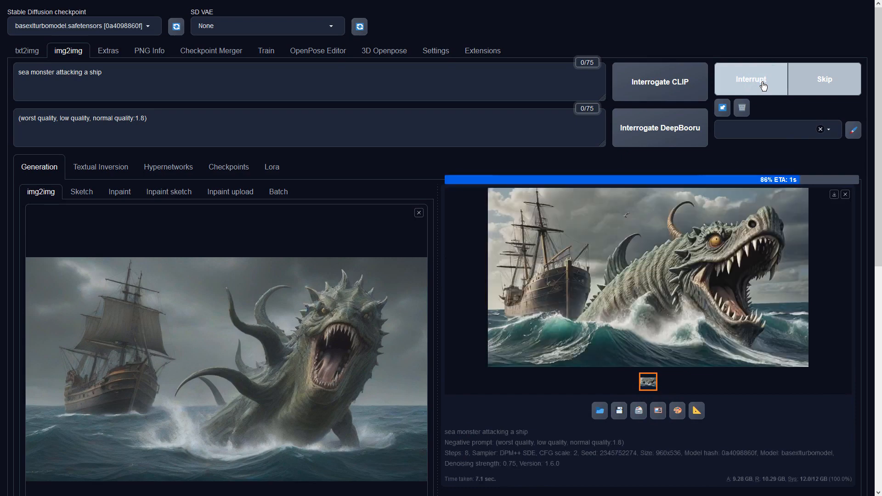
click(701, 230)
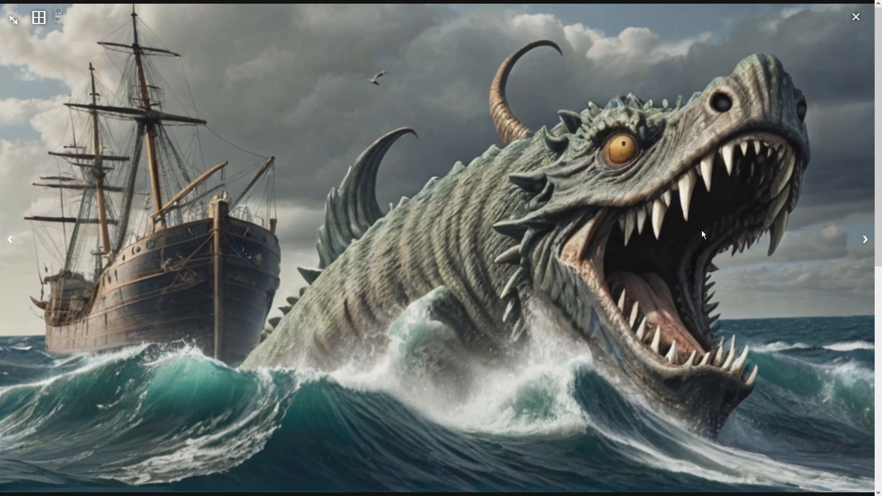
click(702, 230)
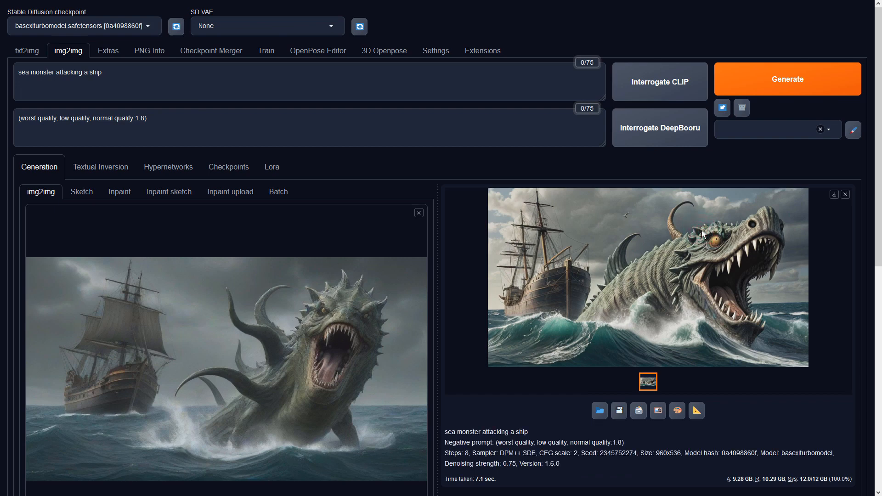
Send the DPM++ SDE result to Extras, process it with 4x-UltraSharp at resize 1 and view the output enlarged.
click(692, 410)
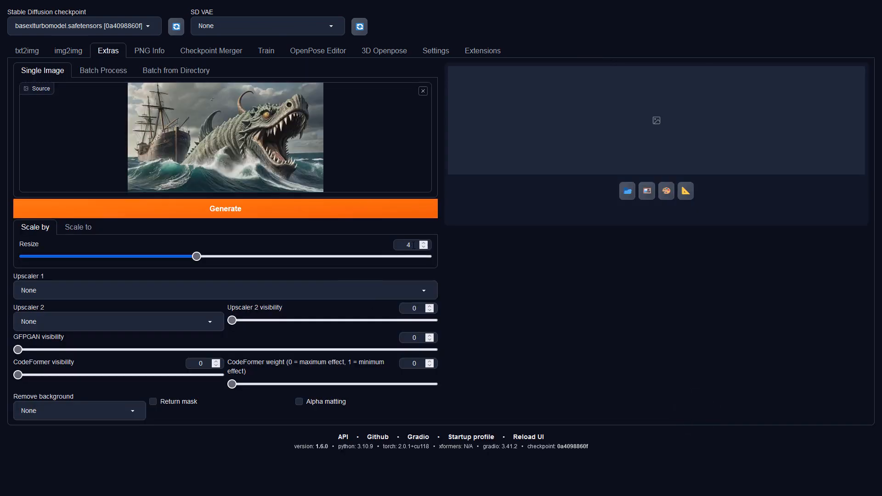
click(413, 244)
click(215, 291)
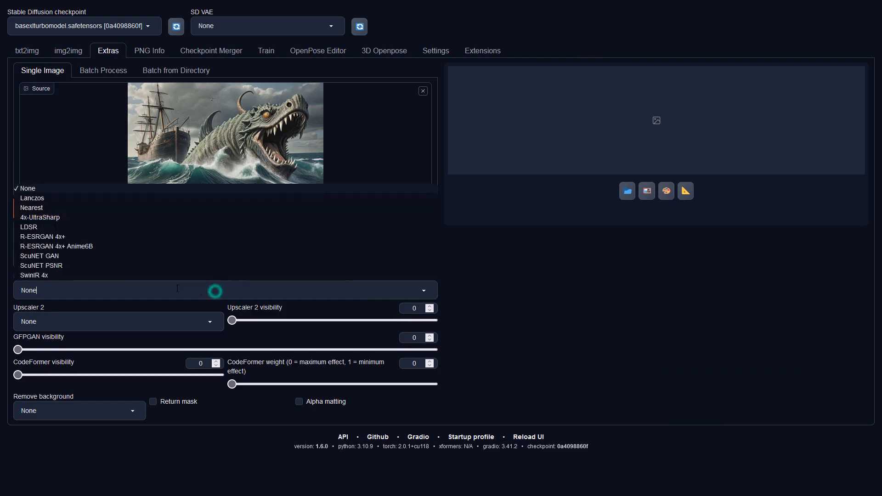
click(46, 217)
click(105, 209)
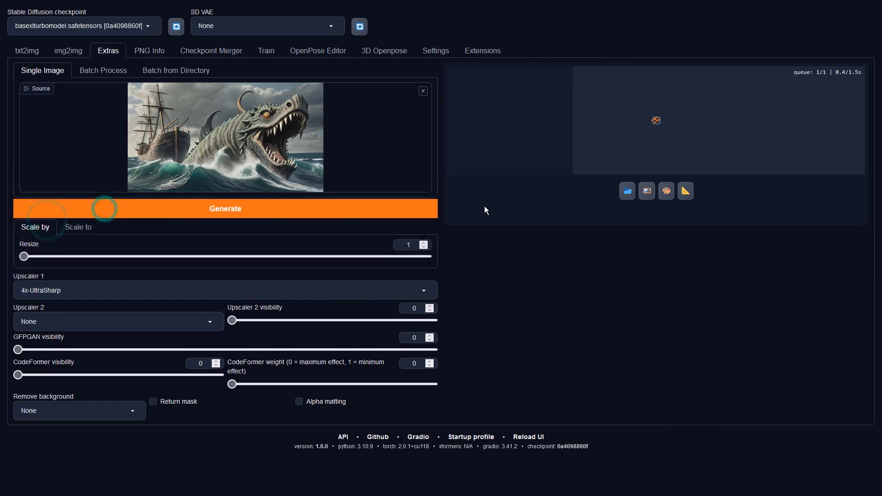
click(774, 124)
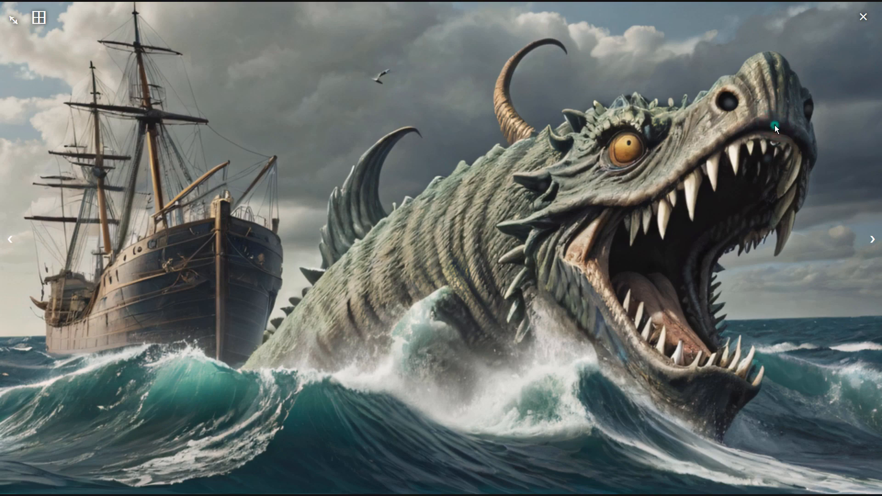
click(774, 125)
Use the DPM++ SDE result as the img2img source and generate a variation with a denoising strength of 0.9.
click(71, 51)
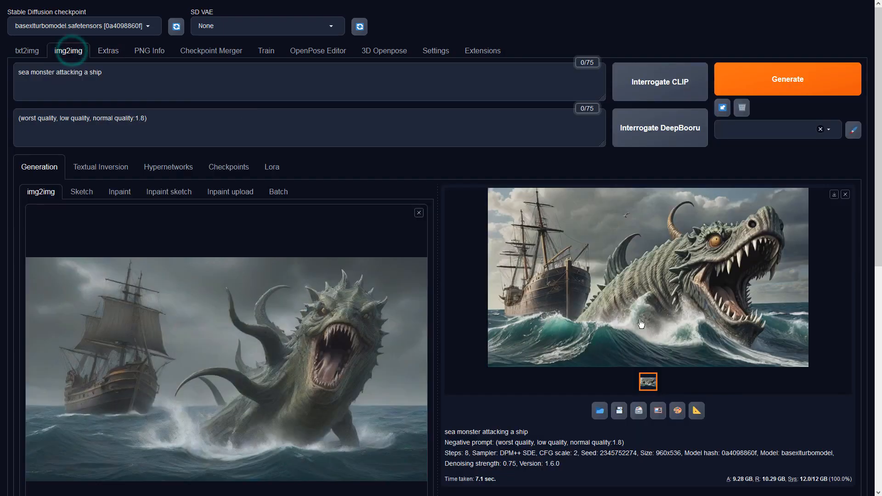
click(658, 410)
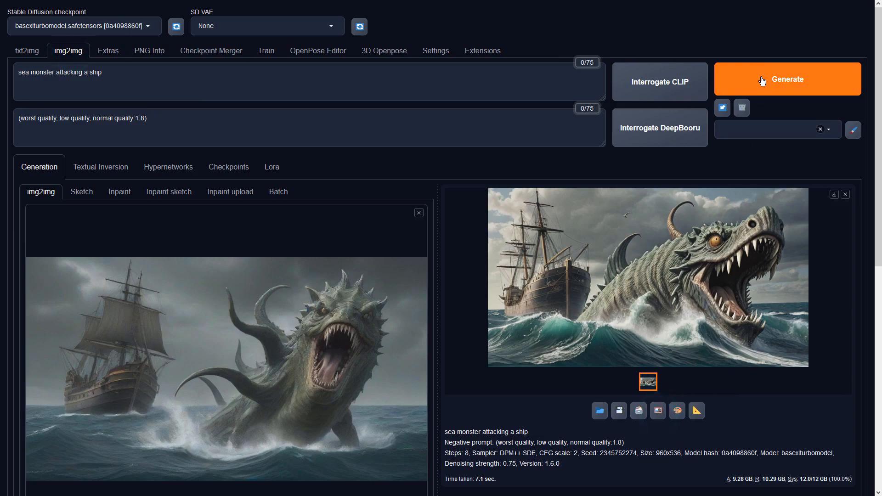
scroll(325, 307, down, 4)
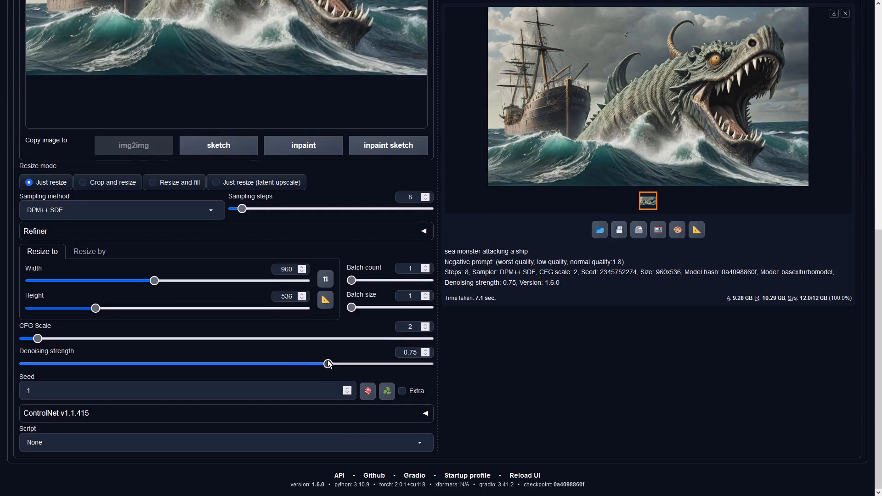
drag(327, 362, 385, 364)
scroll(604, 339, up, 4)
click(752, 79)
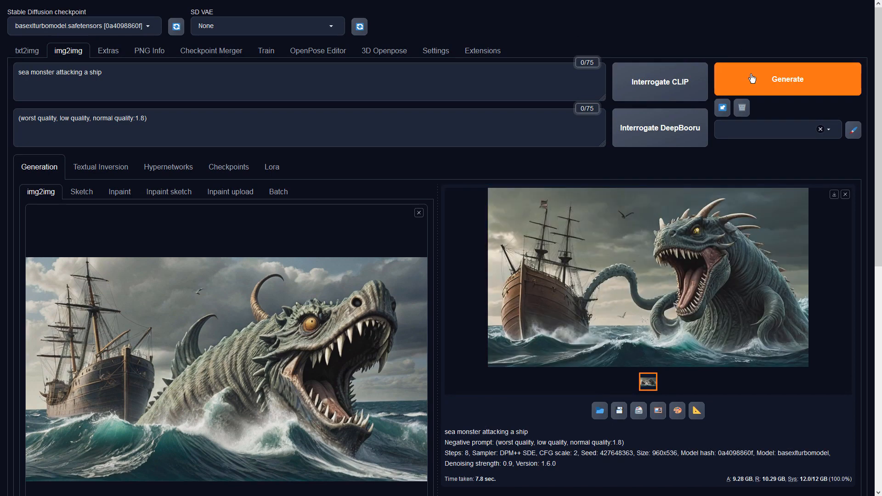
click(674, 225)
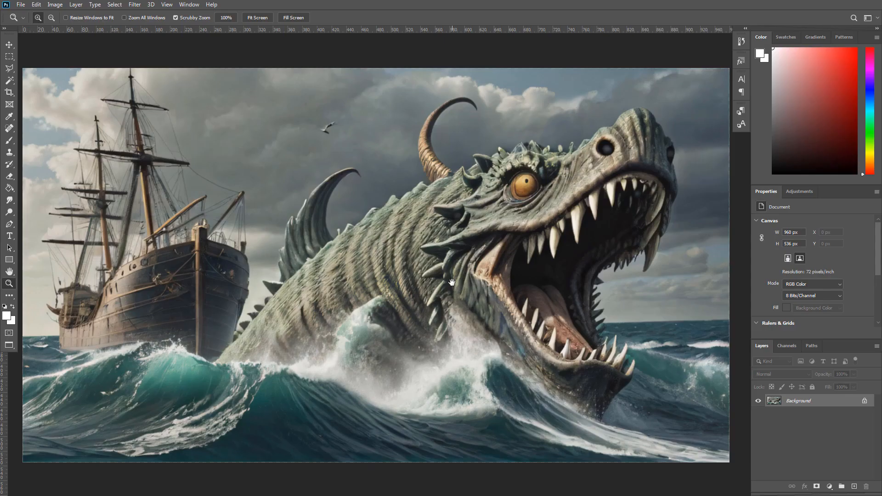
In Photoshop, set the sea monster image's Vibrance to +97 and Saturation to +48.
click(56, 5)
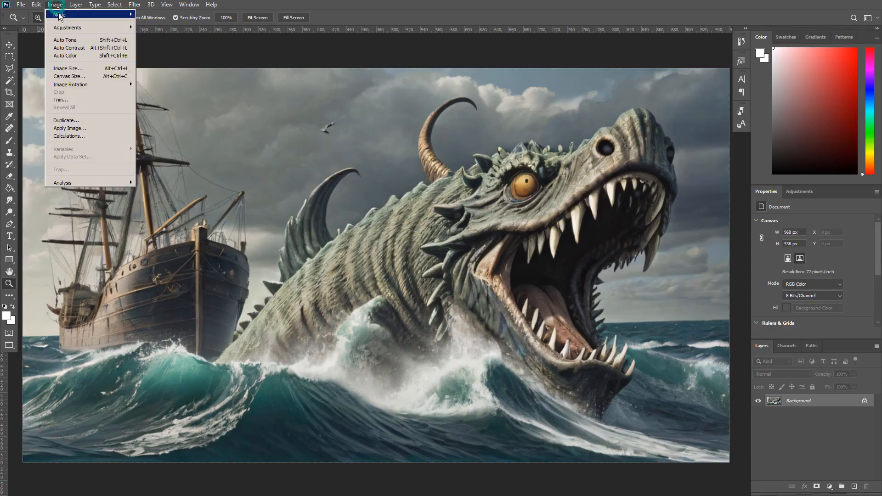
mouse_move(69, 27)
click(174, 60)
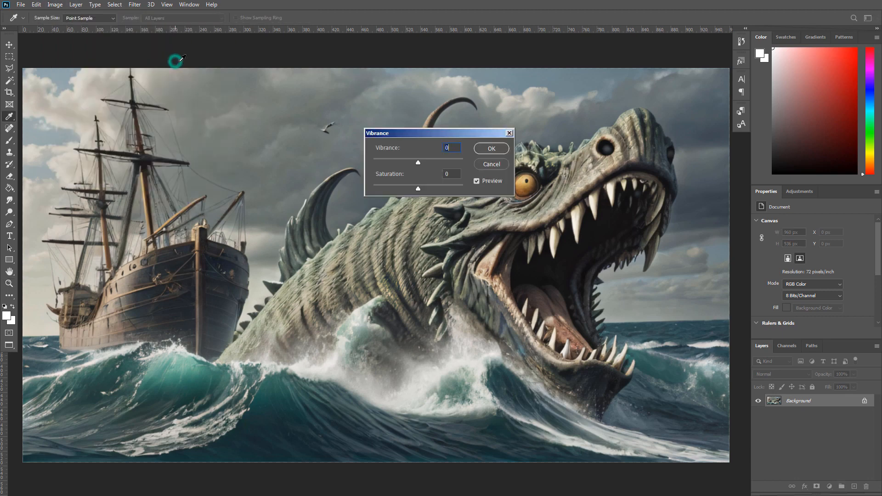
drag(417, 163, 461, 161)
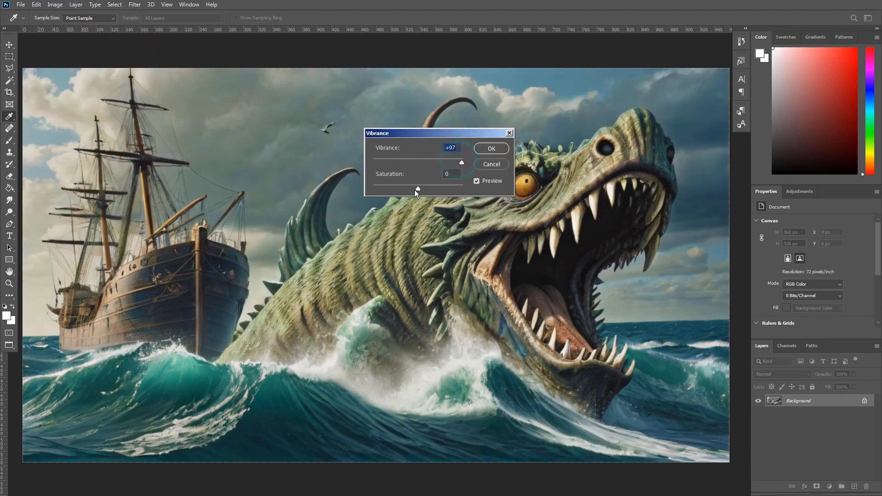
drag(417, 189, 445, 189)
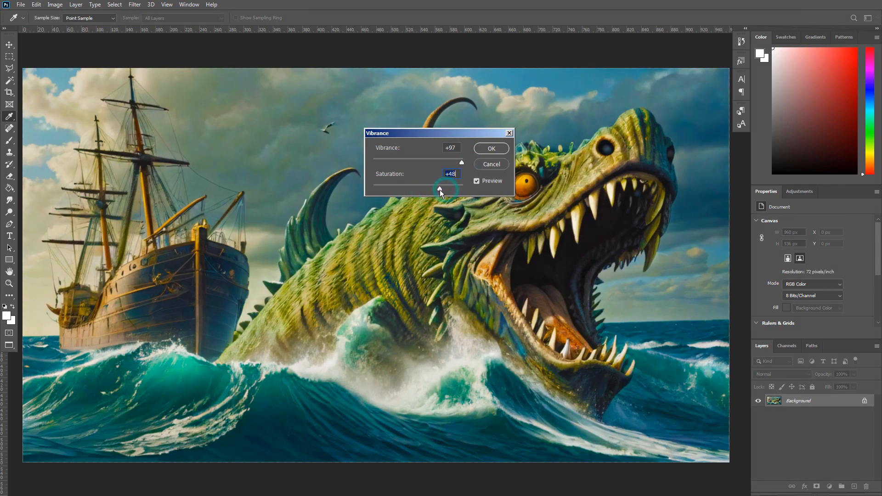
click(490, 148)
key(z)
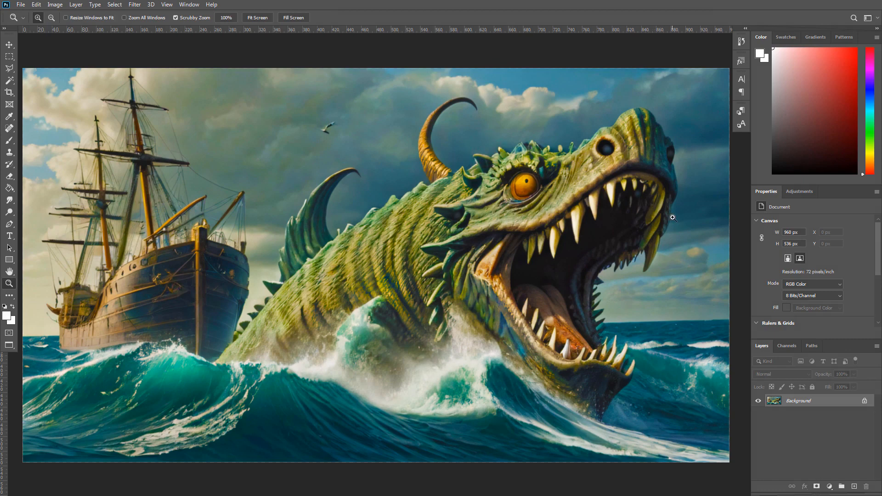
Apply Auto Contrast, Auto Tone and Auto Color to the sea monster image.
click(57, 5)
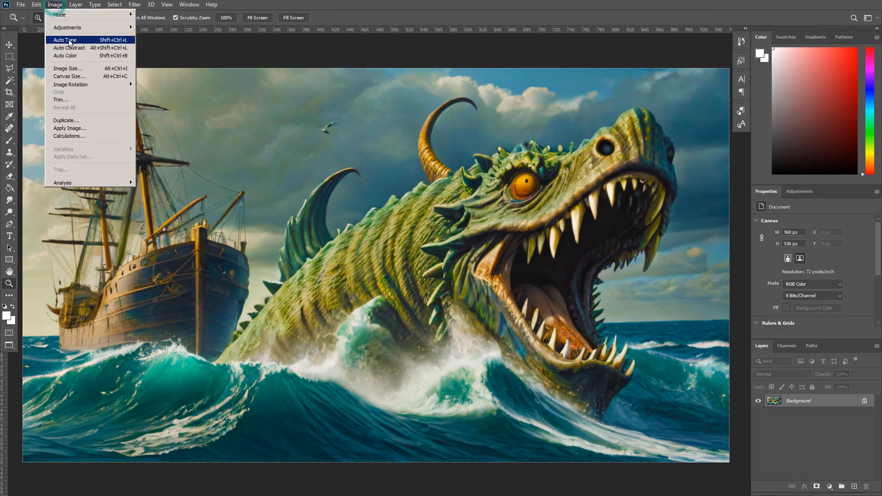
click(70, 49)
click(55, 4)
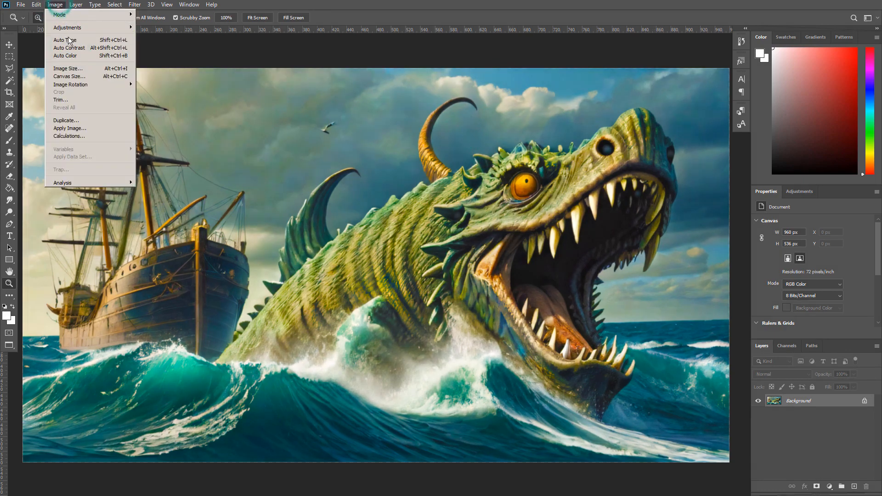
click(68, 40)
click(55, 4)
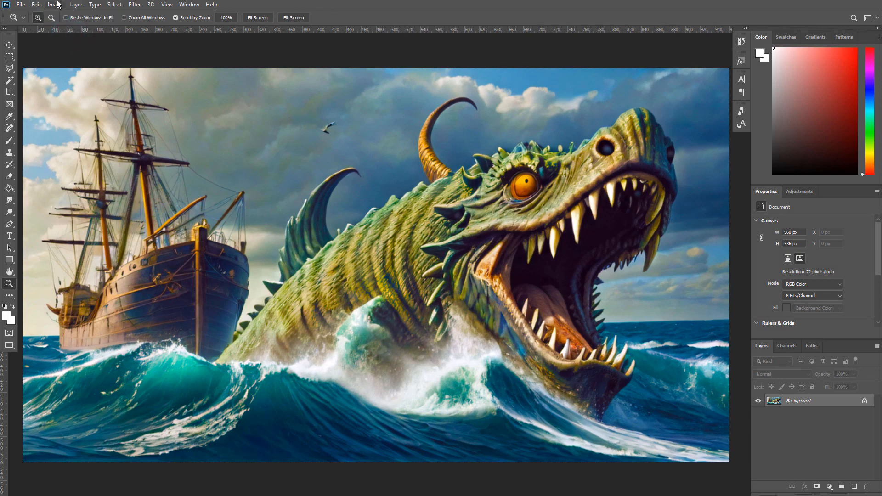
click(65, 56)
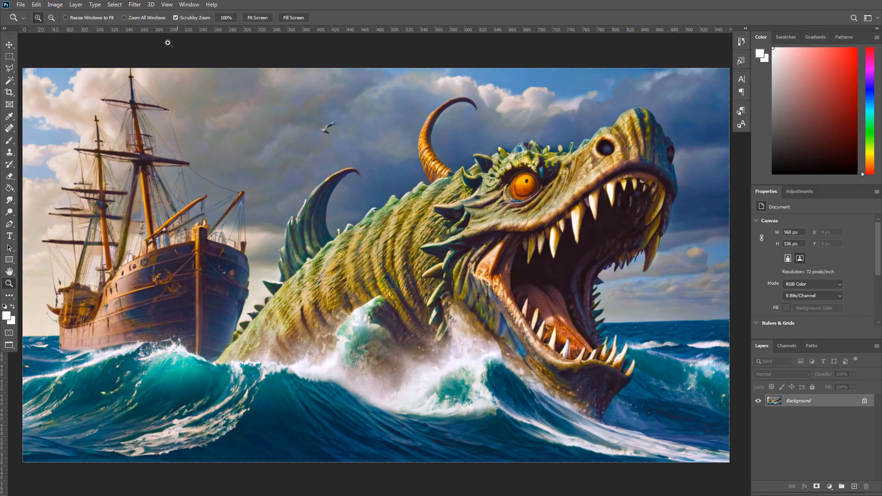
Darken the image's midtones with a Levels adjustment, setting the RGB midtone input to 0.85.
click(55, 5)
mouse_move(69, 25)
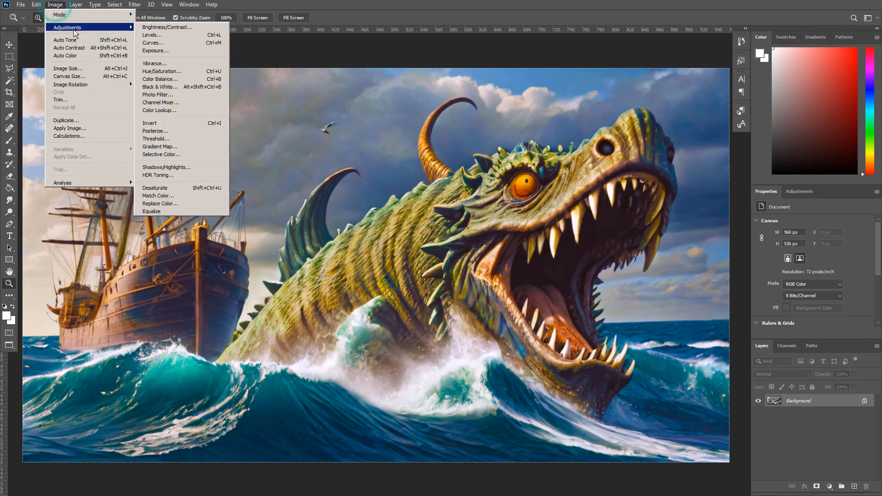
click(154, 38)
drag(595, 189, 602, 189)
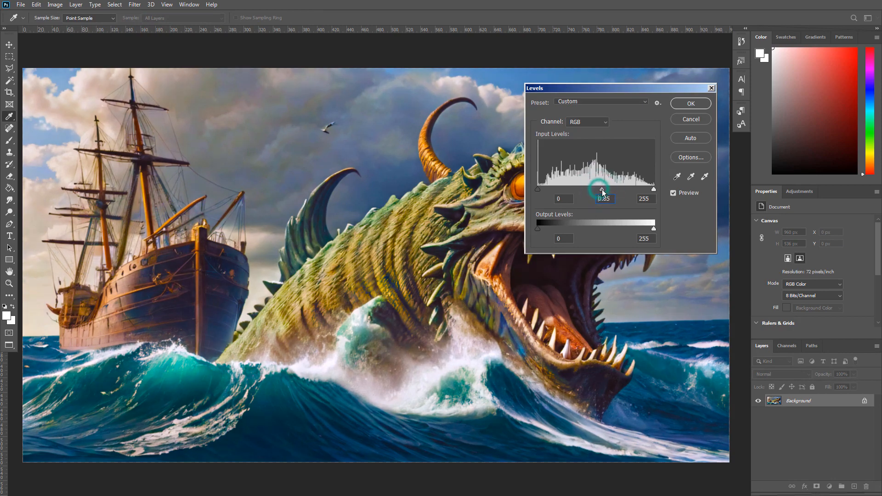
click(690, 104)
Apply an Exposure adjustment with exposure +0.29, offset 0 and gamma correction 0.88.
click(48, 5)
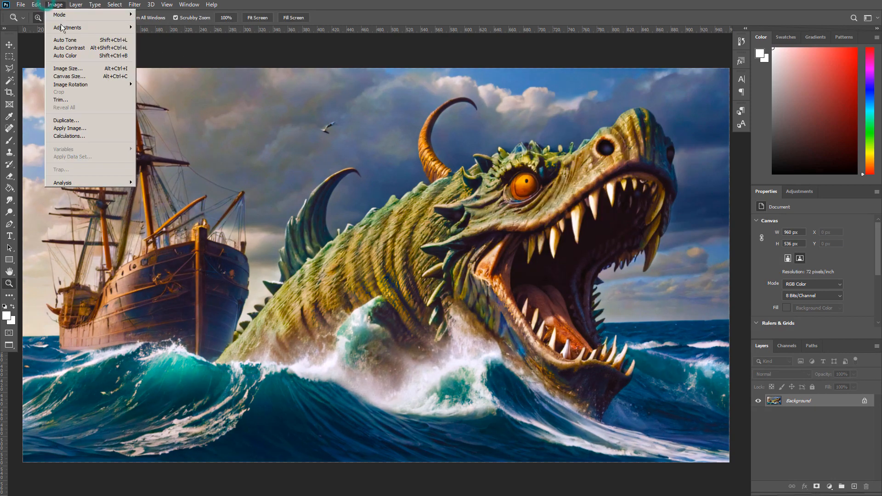
mouse_move(74, 25)
click(198, 53)
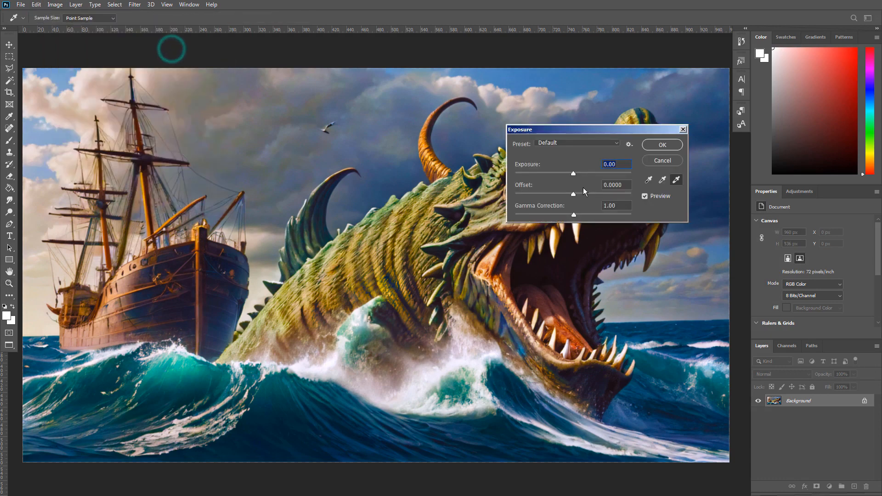
mouse_move(571, 173)
mouse_down()
mouse_move(567, 195)
mouse_move(575, 197)
mouse_up()
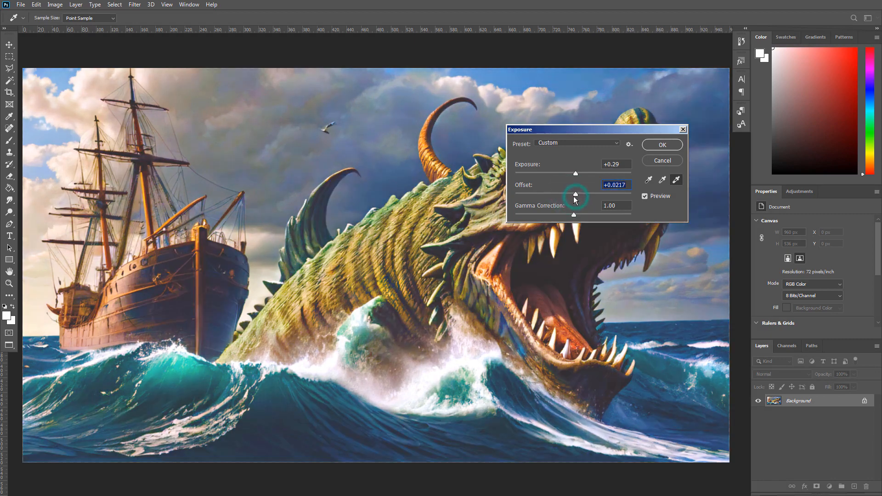
text(0)
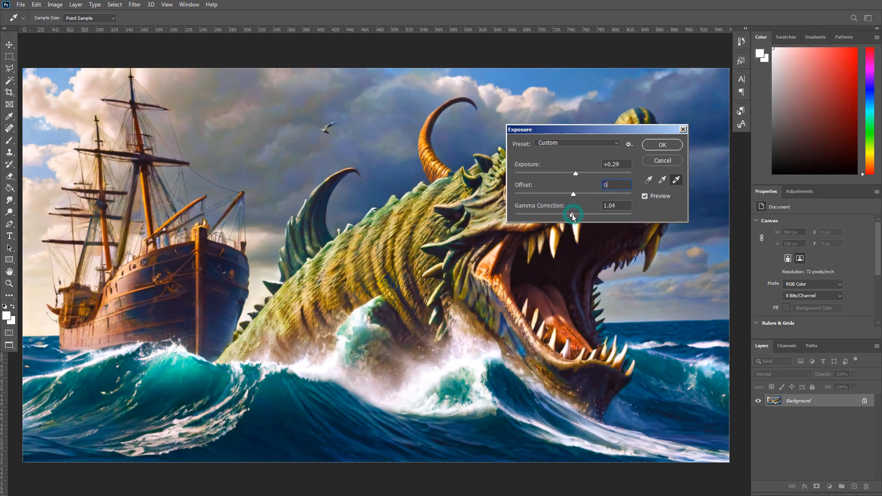
drag(572, 214, 578, 215)
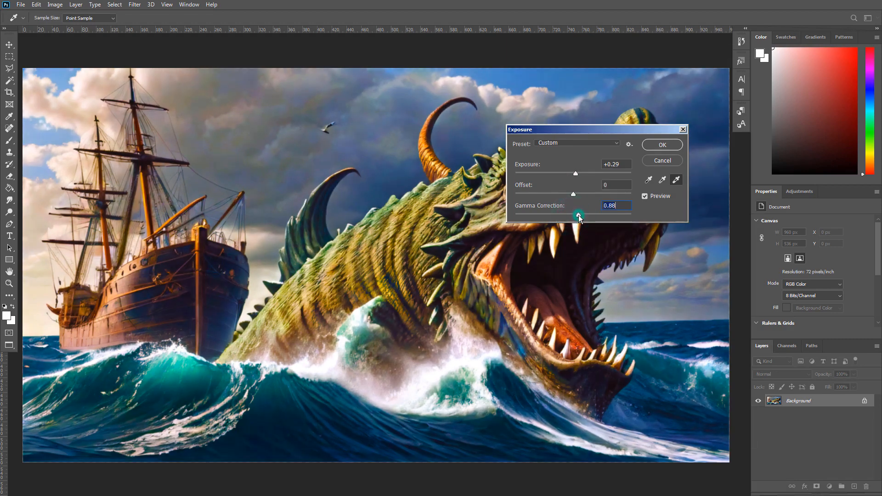
click(663, 144)
key(z)
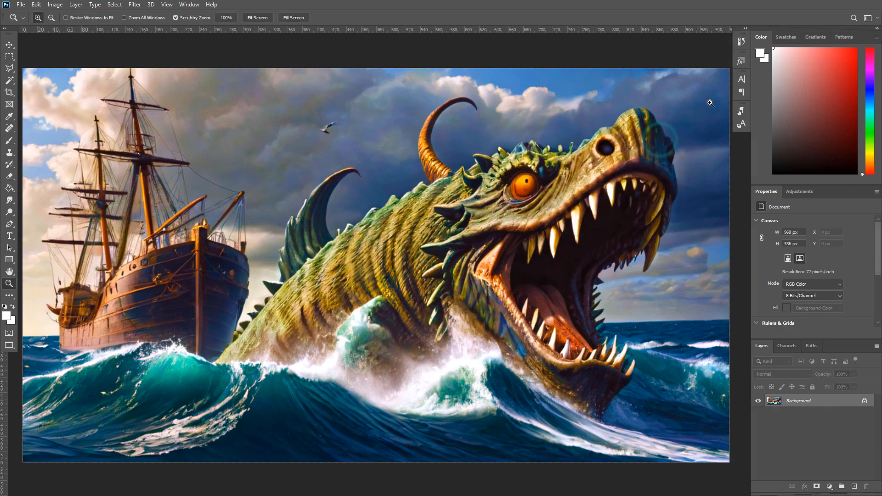
Compare the original 00000.png snapshot with the final Exposure state in the edit history, ending on the edited version.
click(741, 41)
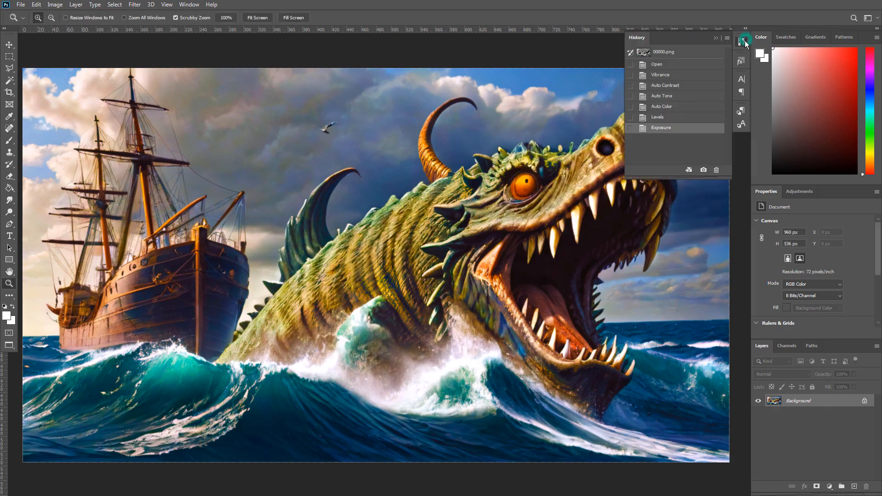
click(696, 52)
click(687, 129)
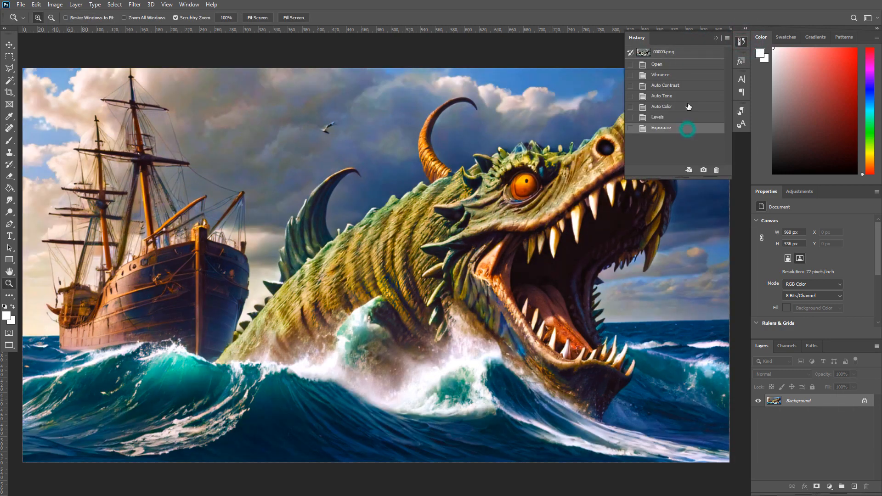
click(683, 51)
click(681, 129)
click(679, 54)
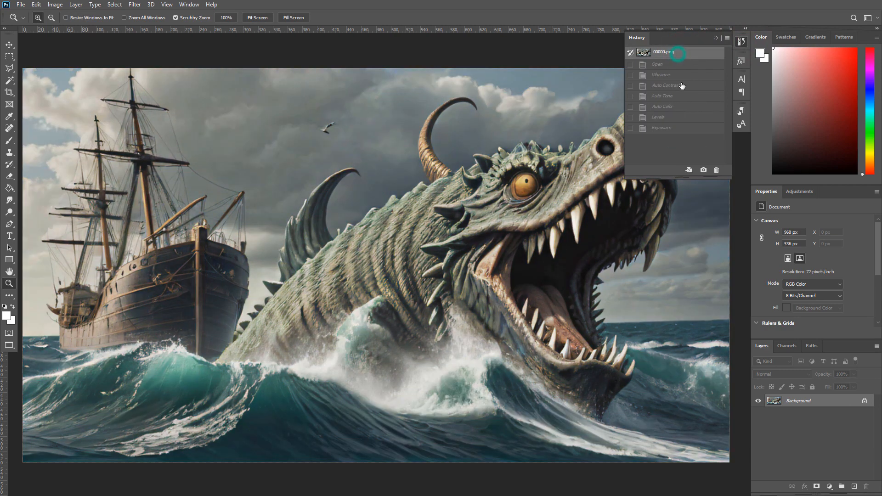
click(683, 129)
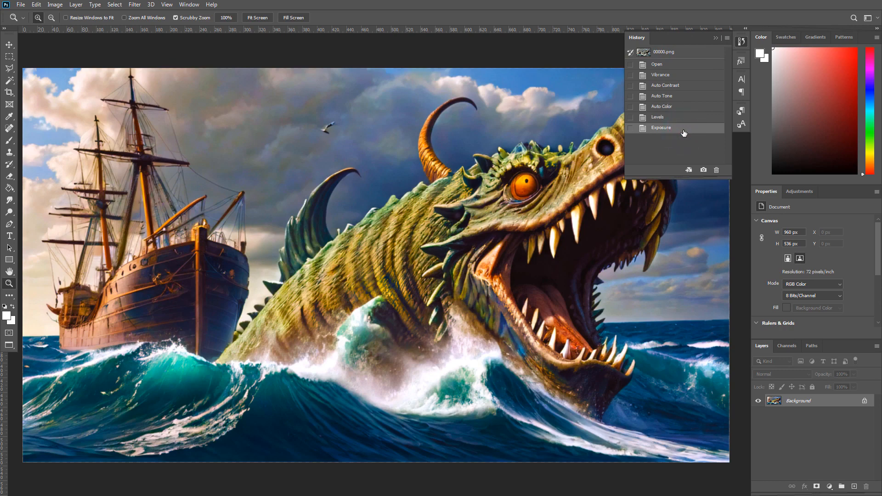